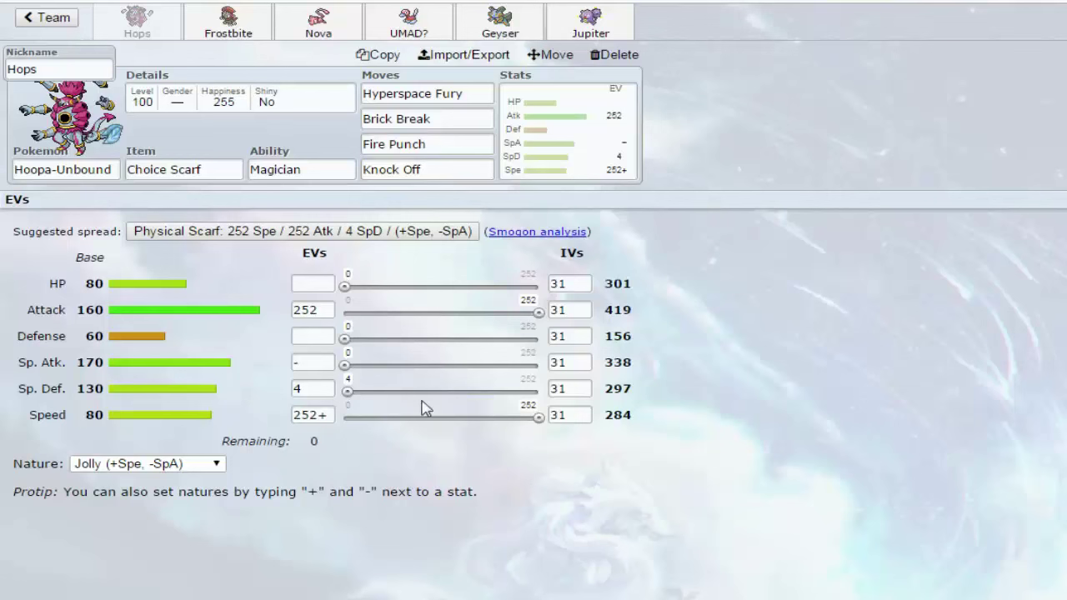
Put Frostbite the Weavile's last 4 EVs into Sp. Def, raising it to 207 with 0 remaining
{"action": "left_click", "coordinate": [236, 30]}
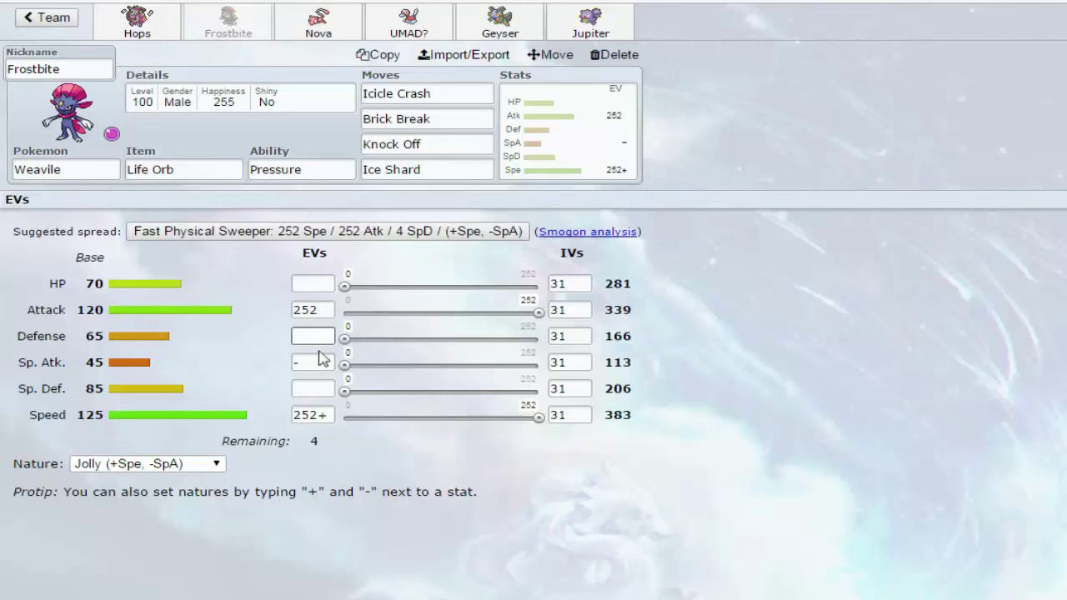
{"action": "left_click", "coordinate": [312, 389]}
{"action": "type", "text": "4"}
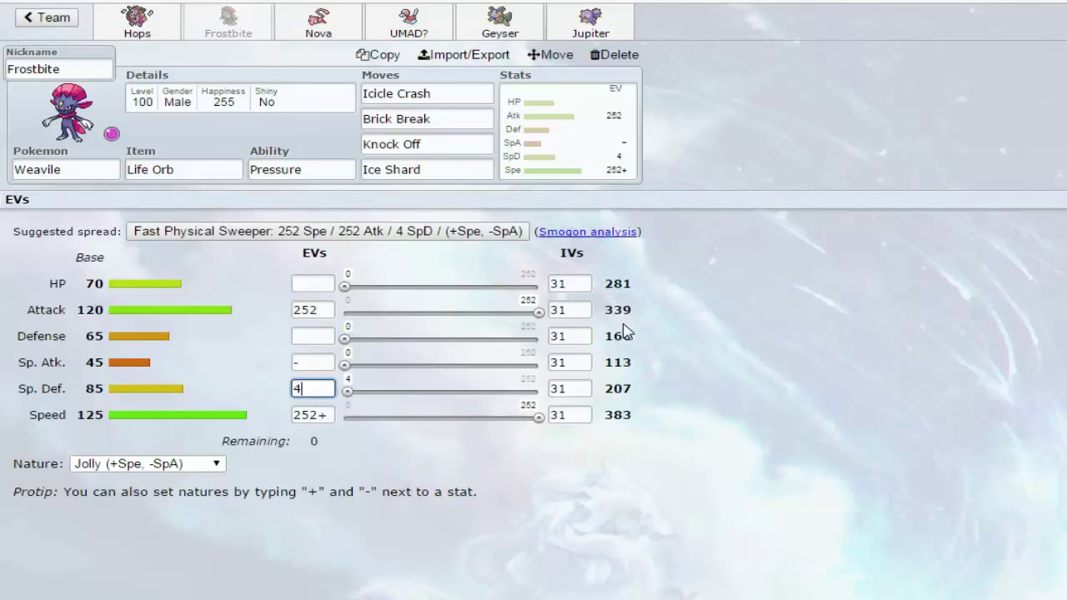
{"action": "key", "text": "Tab"}
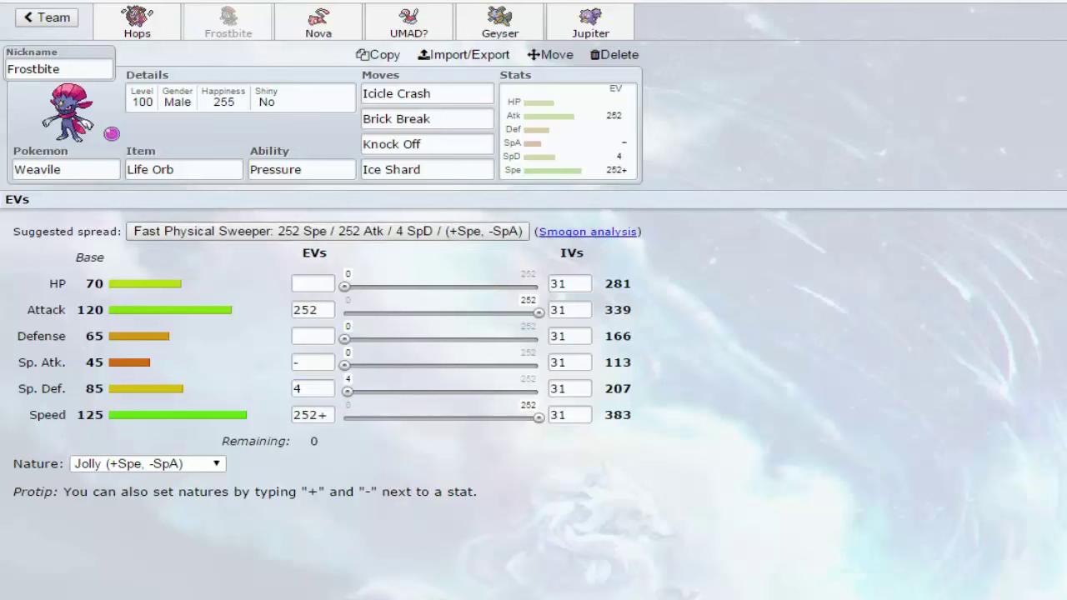
Show Nova the Mew's Modest spread: 196 HP, 60 Sp. Atk, 252 Sp. Def
{"action": "left_click", "coordinate": [340, 28]}
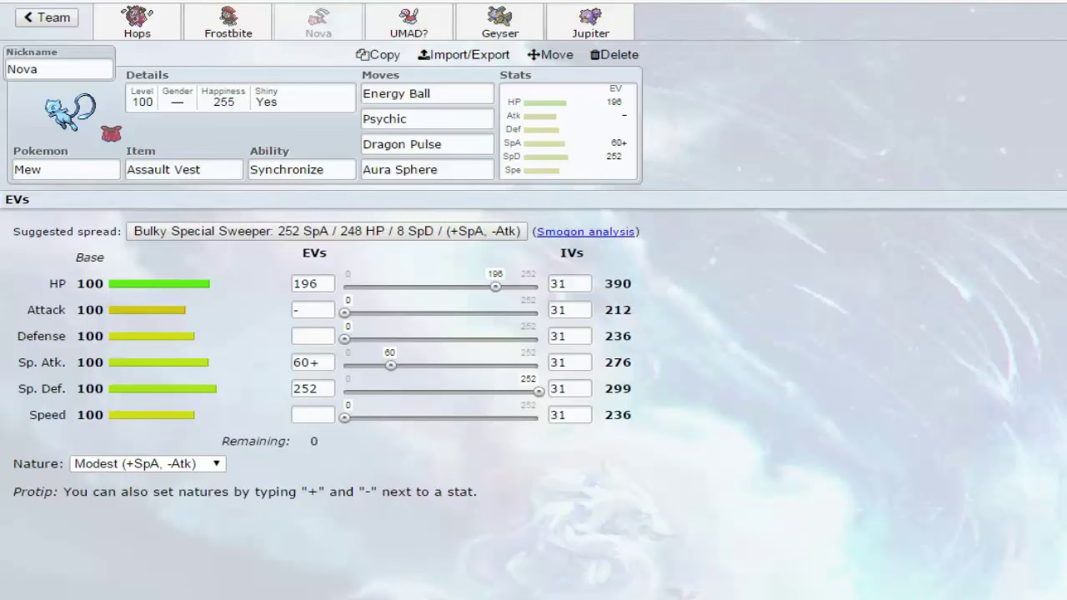
Scroll through Mew's Usable Moves list of alternatives for the Energy Ball slot
{"action": "left_click", "coordinate": [467, 93]}
{"action": "scroll", "coordinate": [42, 450], "scroll_direction": "down", "scroll_amount": 3}
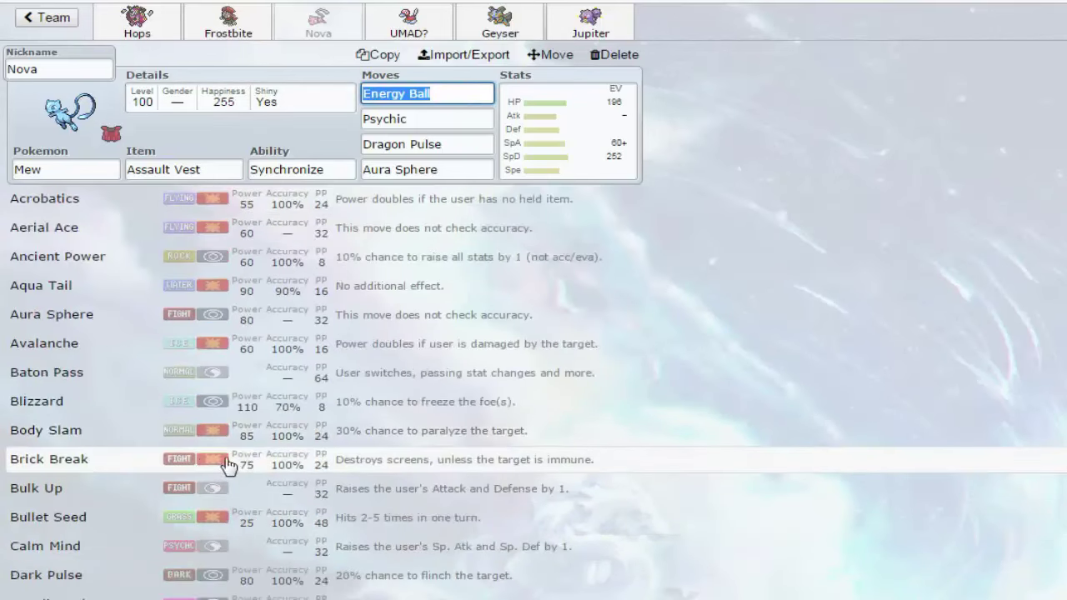
{"action": "scroll", "coordinate": [225, 425], "scroll_direction": "down", "scroll_amount": 1}
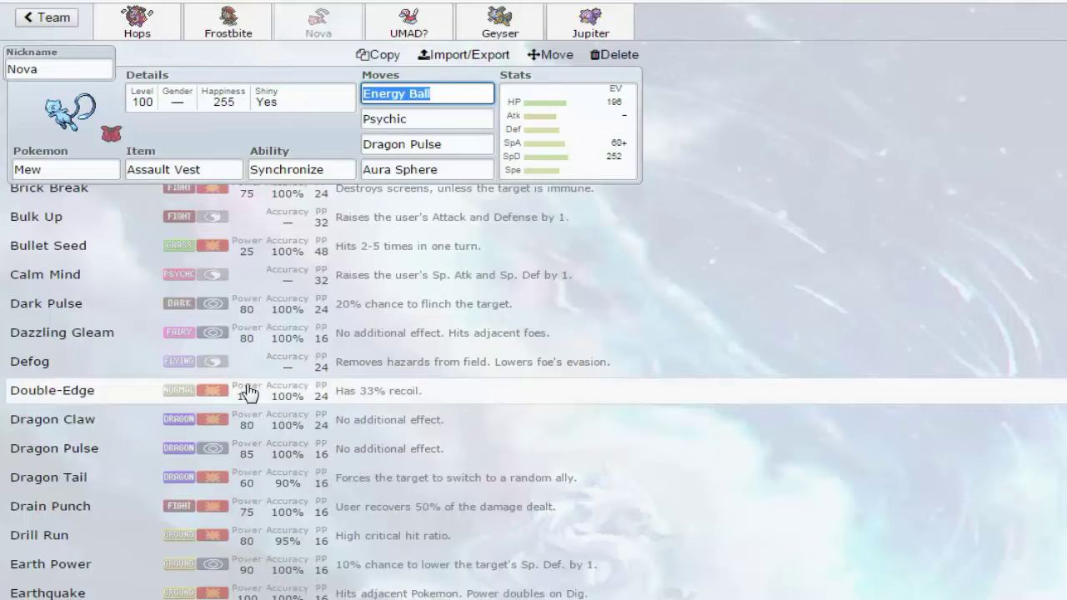
{"action": "scroll", "coordinate": [316, 474], "scroll_direction": "down", "scroll_amount": 1}
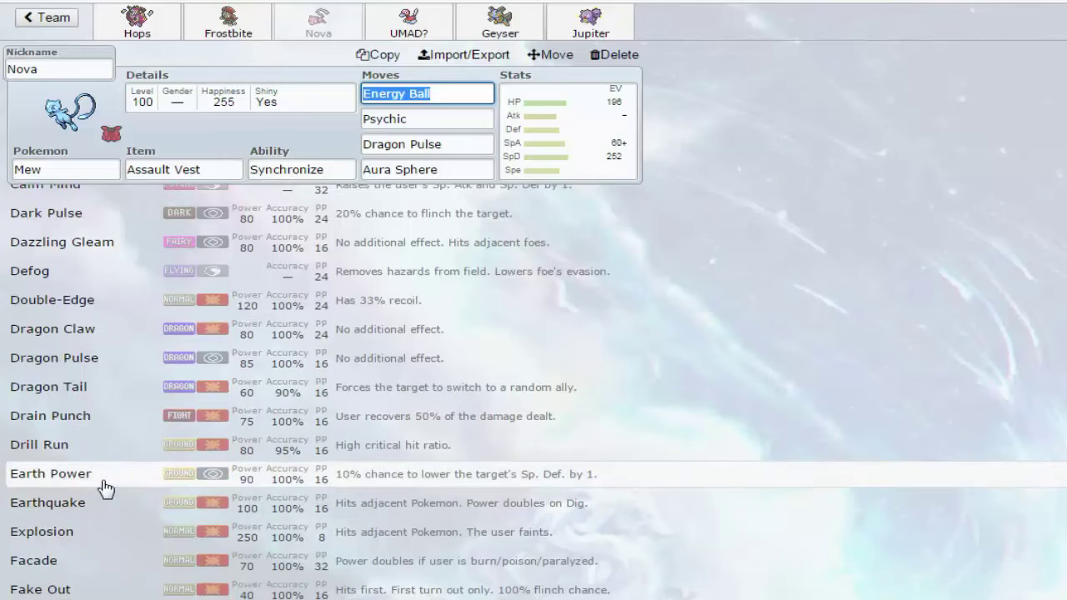
{"action": "scroll", "coordinate": [119, 542], "scroll_direction": "down", "scroll_amount": 1}
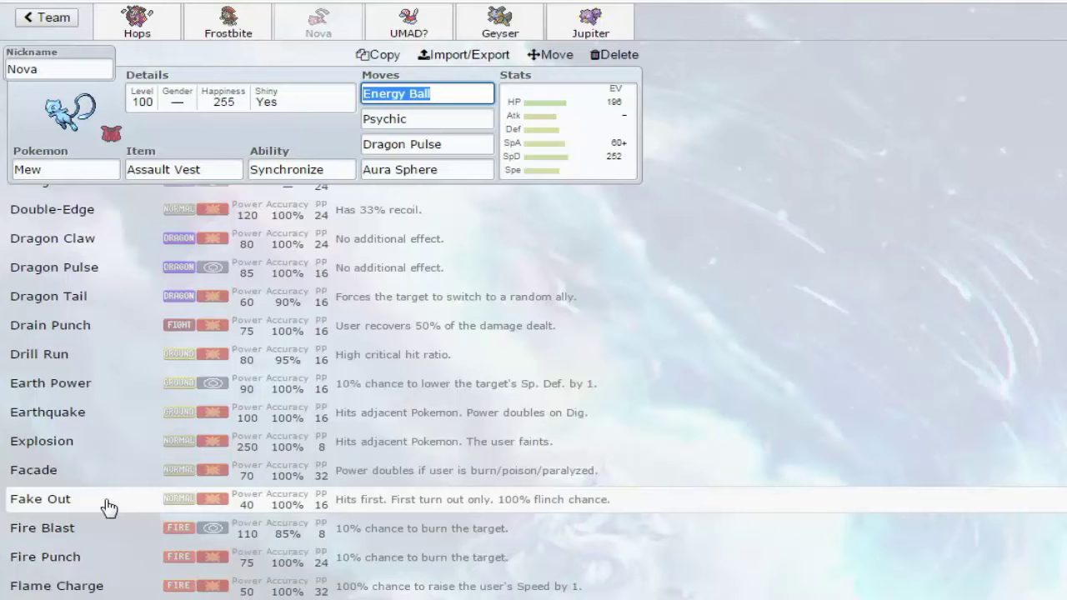
{"action": "scroll", "coordinate": [109, 505], "scroll_direction": "down", "scroll_amount": 1}
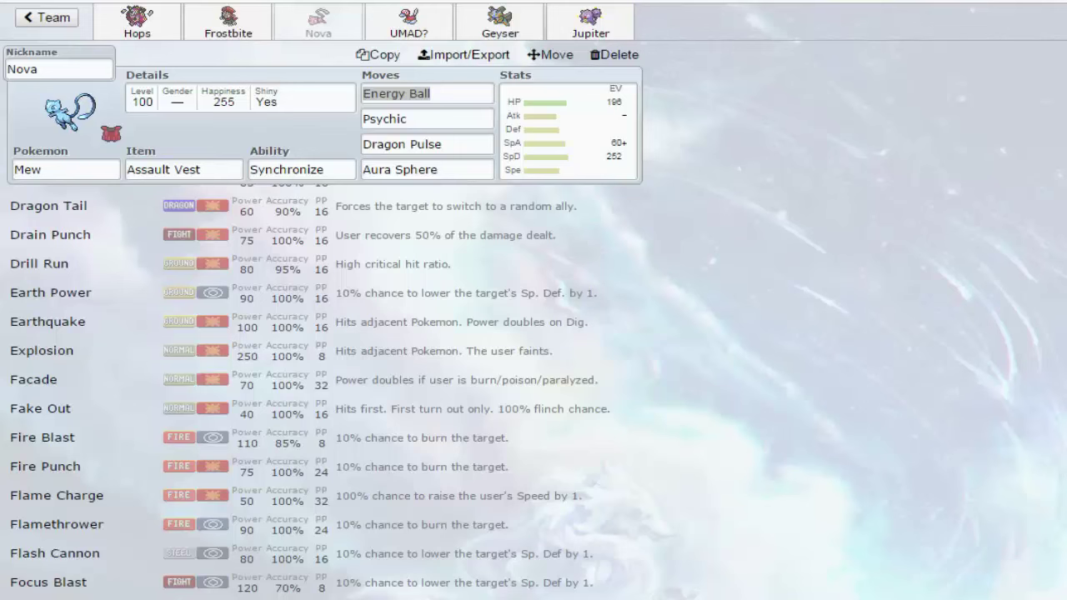
{"action": "scroll", "coordinate": [111, 500], "scroll_direction": "down", "scroll_amount": 2}
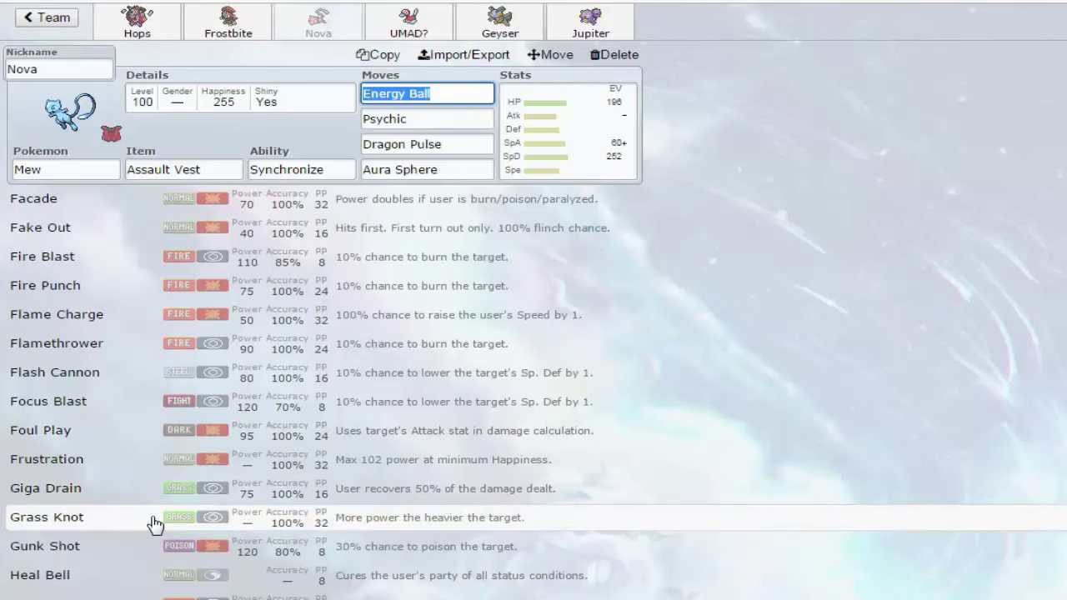
{"action": "scroll", "coordinate": [164, 537], "scroll_direction": "down", "scroll_amount": 5}
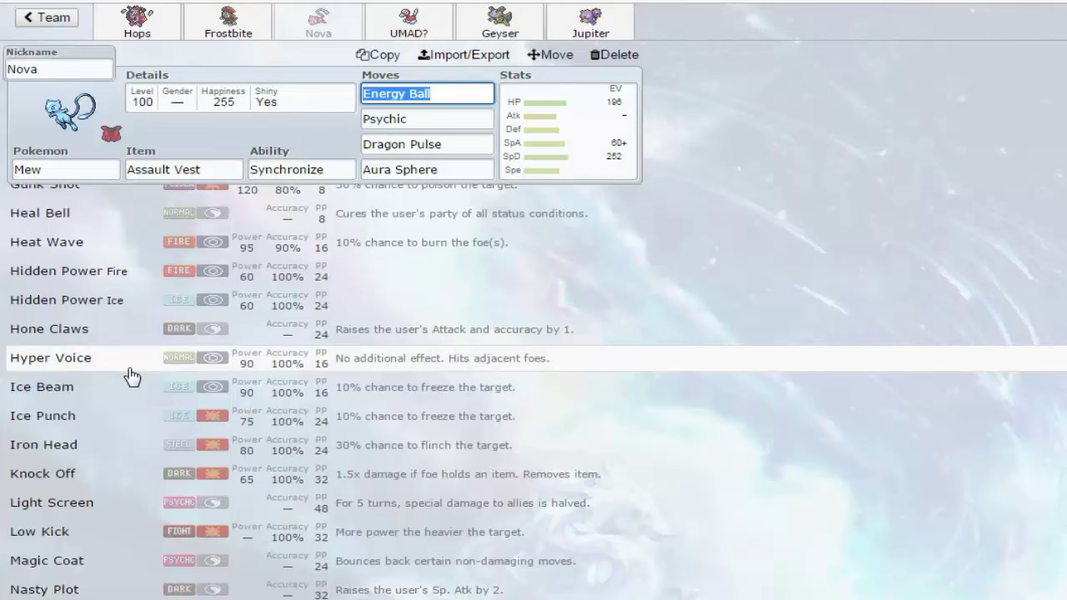
{"action": "scroll", "coordinate": [142, 521], "scroll_direction": "down", "scroll_amount": 3}
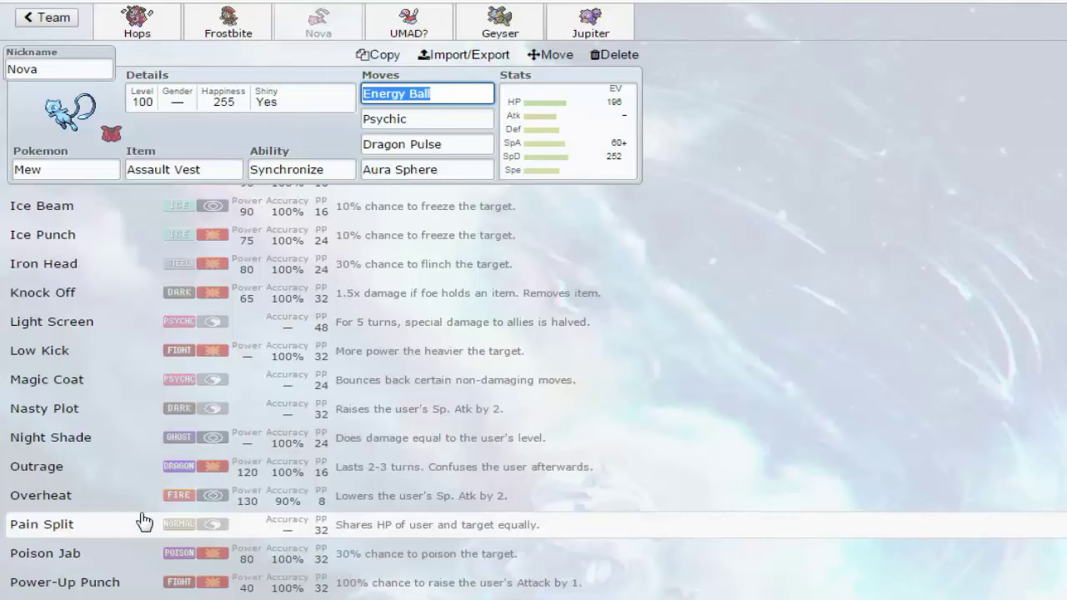
{"action": "scroll", "coordinate": [143, 522], "scroll_direction": "down", "scroll_amount": 2}
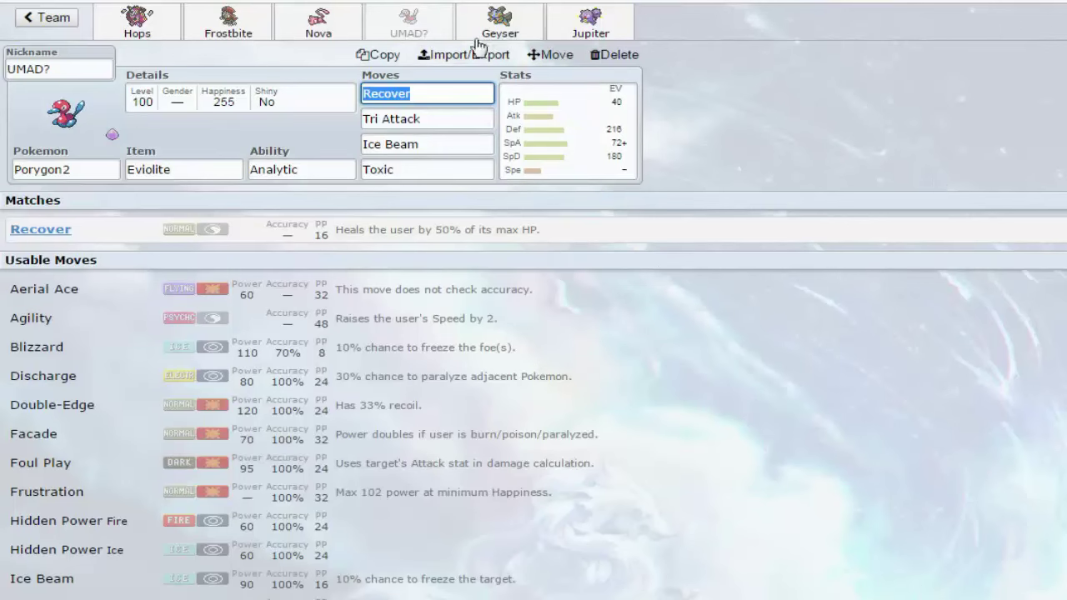
Show Geyser the Swampert's Adamant EV spread: 252 HP, 252 Attack, 4 Defense
{"action": "left_click", "coordinate": [497, 25]}
{"action": "left_click", "coordinate": [605, 143]}
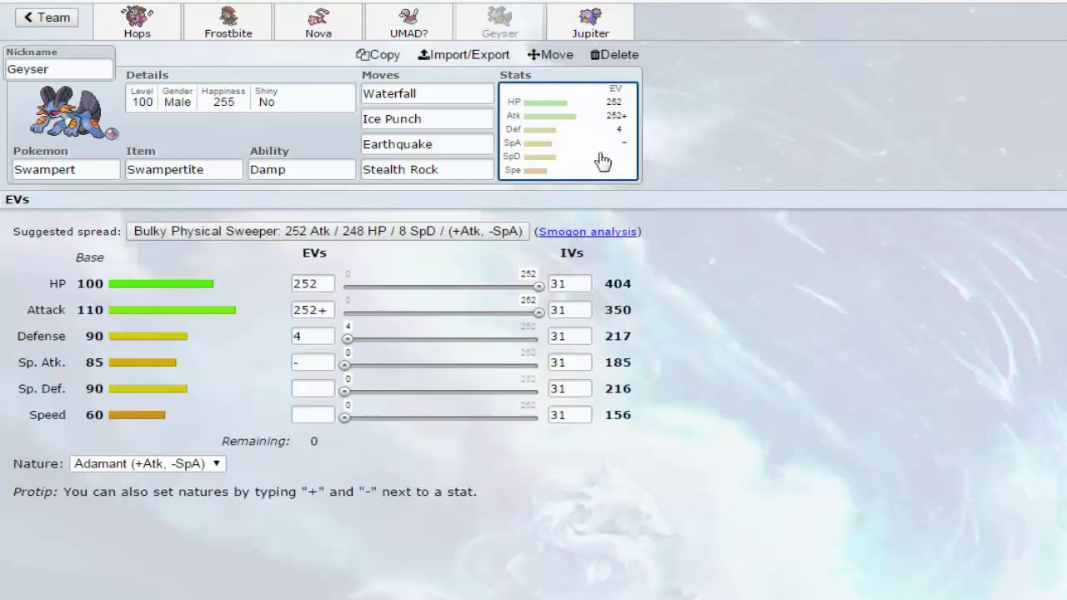
Make Jupiter the Weezing's nature Bold by lowering Attack, then return to Hops' set
{"action": "left_click", "coordinate": [614, 30]}
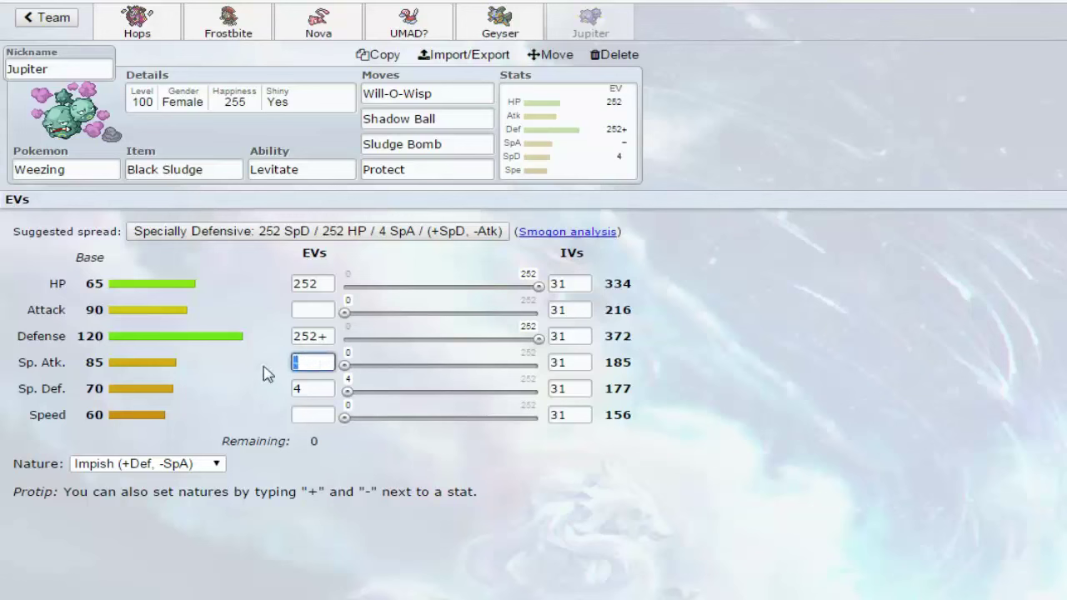
{"action": "left_click", "coordinate": [315, 310]}
{"action": "type", "text": "-"}
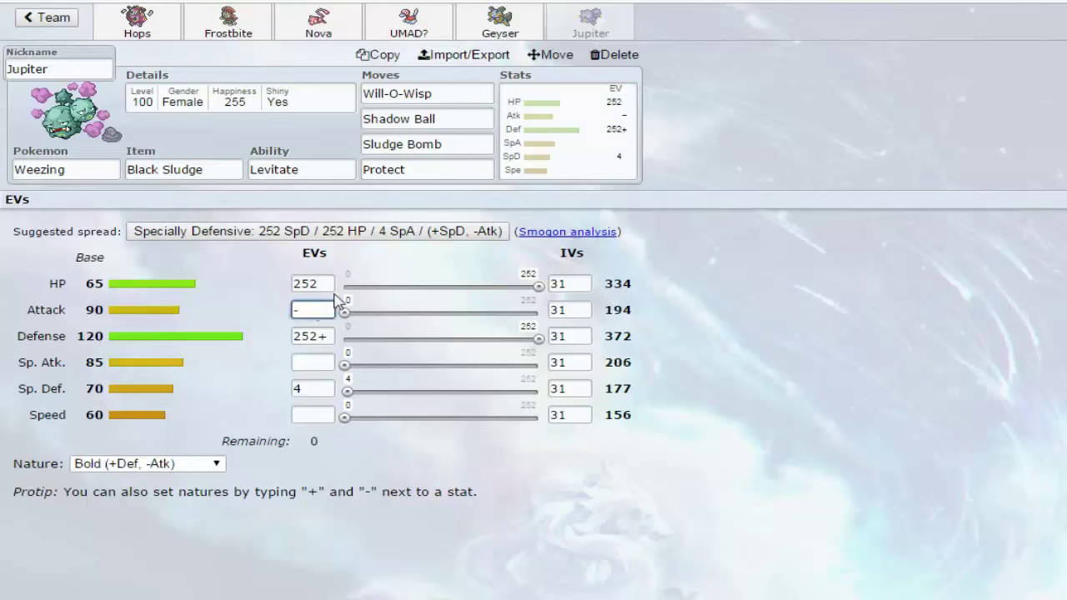
{"action": "left_click", "coordinate": [136, 25]}
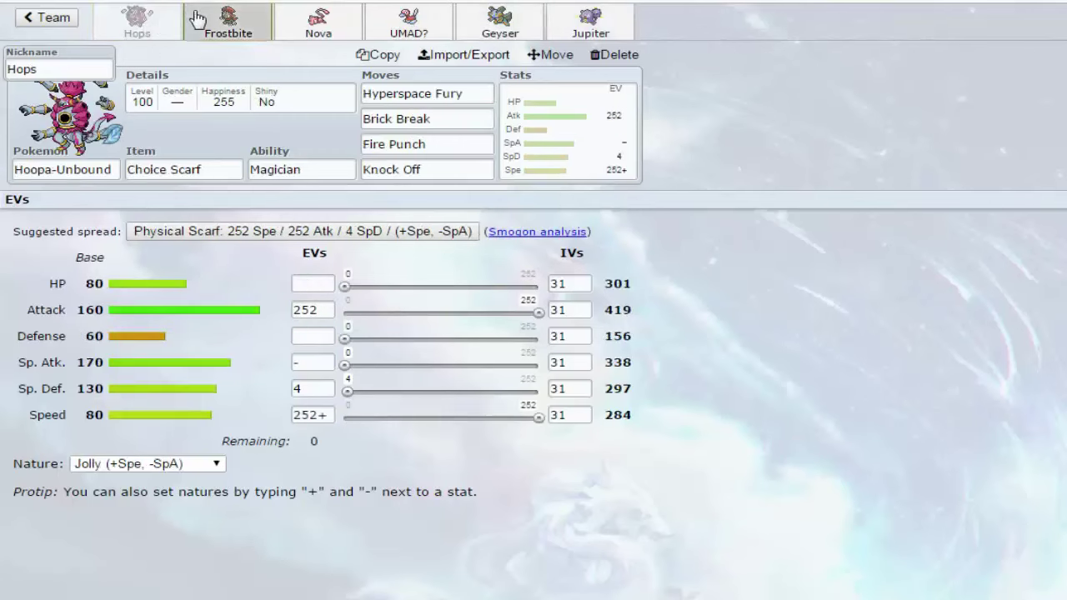
View the full PFC Week 4 team list and Hops the Hoopa-Unbound's EV spread
{"action": "left_click", "coordinate": [204, 21]}
{"action": "left_click", "coordinate": [49, 17]}
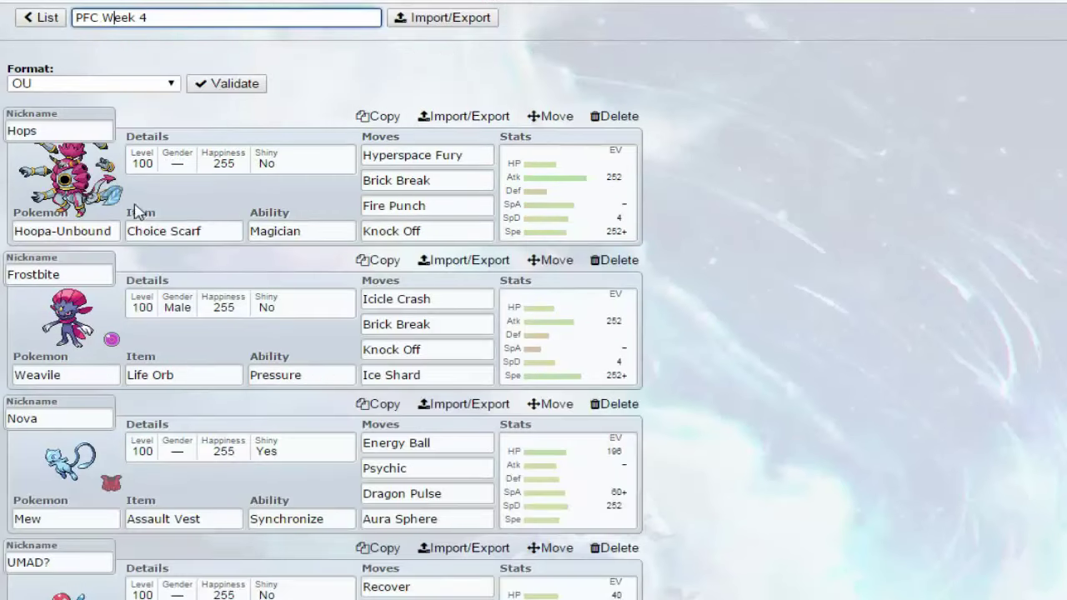
{"action": "left_click", "coordinate": [603, 168]}
Review Frostbite, Nova, UMAD?, Geyser and Jupiter's sets, ending on Nova the Mew
{"action": "left_click", "coordinate": [226, 29]}
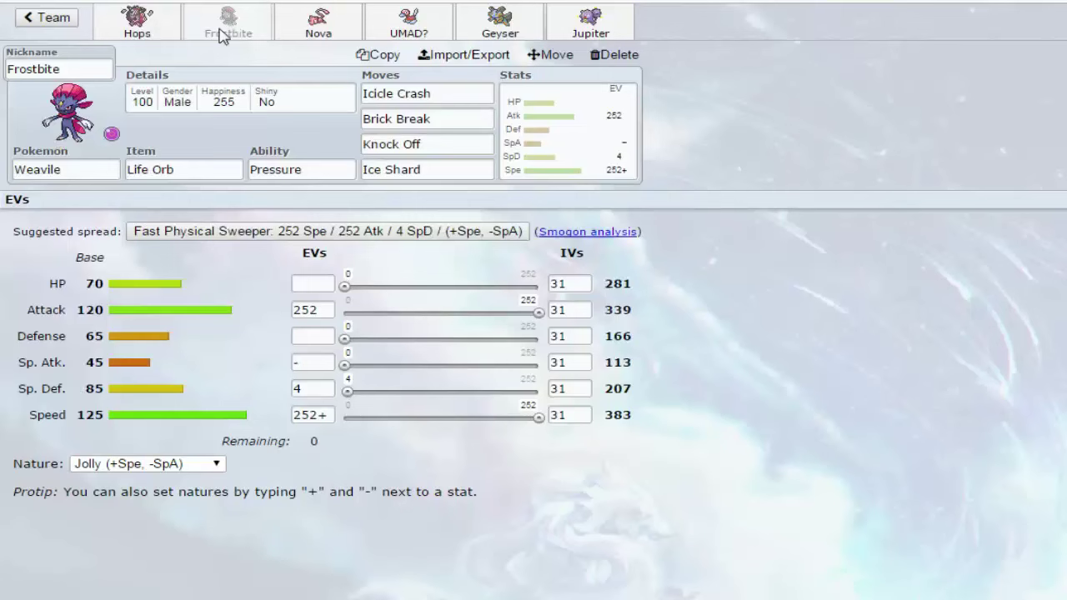
{"action": "left_click", "coordinate": [315, 25]}
{"action": "left_click", "coordinate": [377, 21]}
{"action": "left_click", "coordinate": [491, 21]}
{"action": "left_click", "coordinate": [608, 18]}
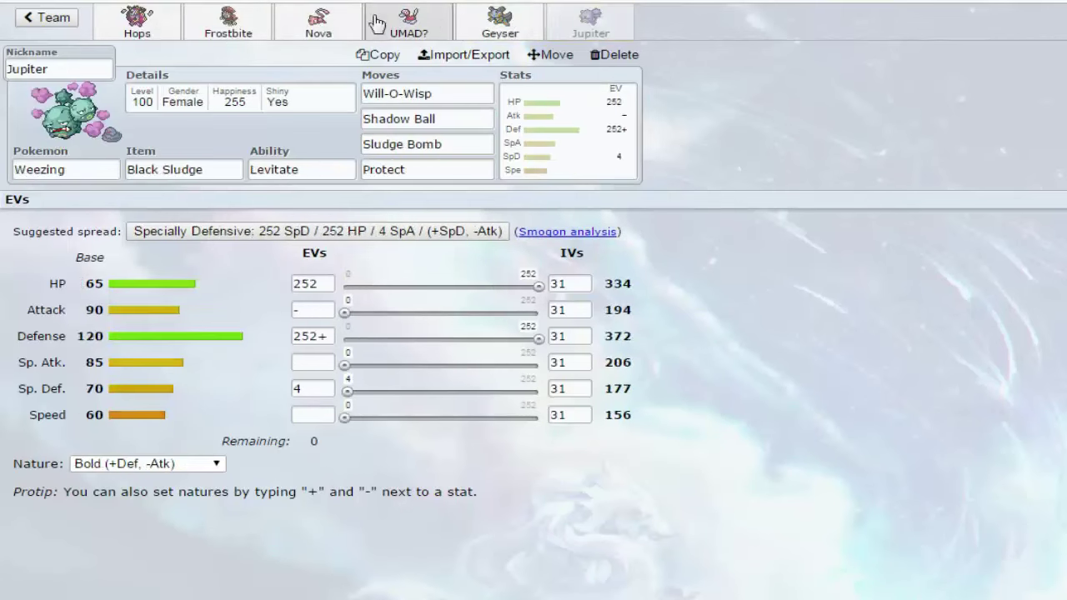
{"action": "left_click", "coordinate": [317, 21]}
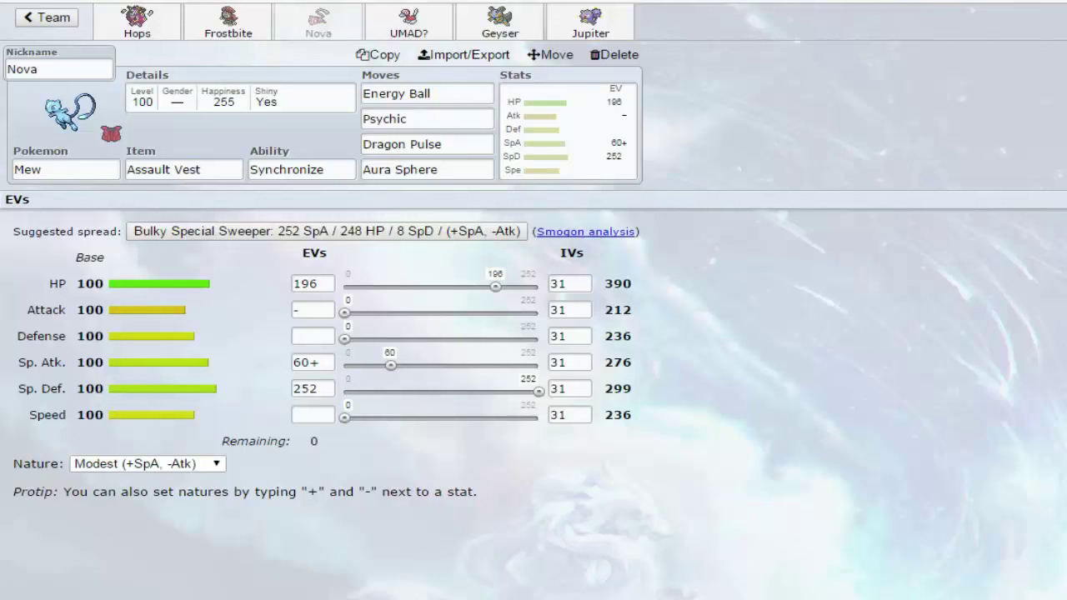